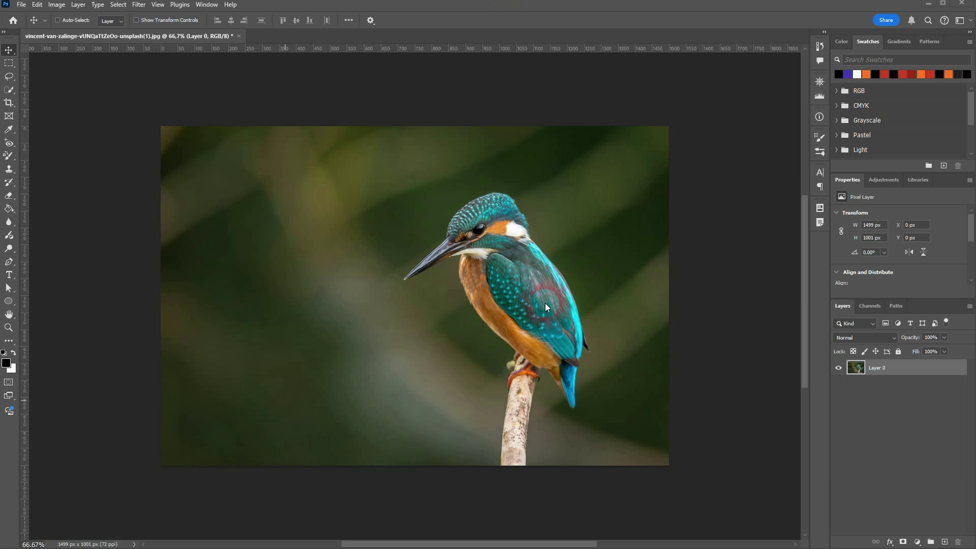
Step: Activate the Color Replacement Tool from the brush tool group
click(6, 161)
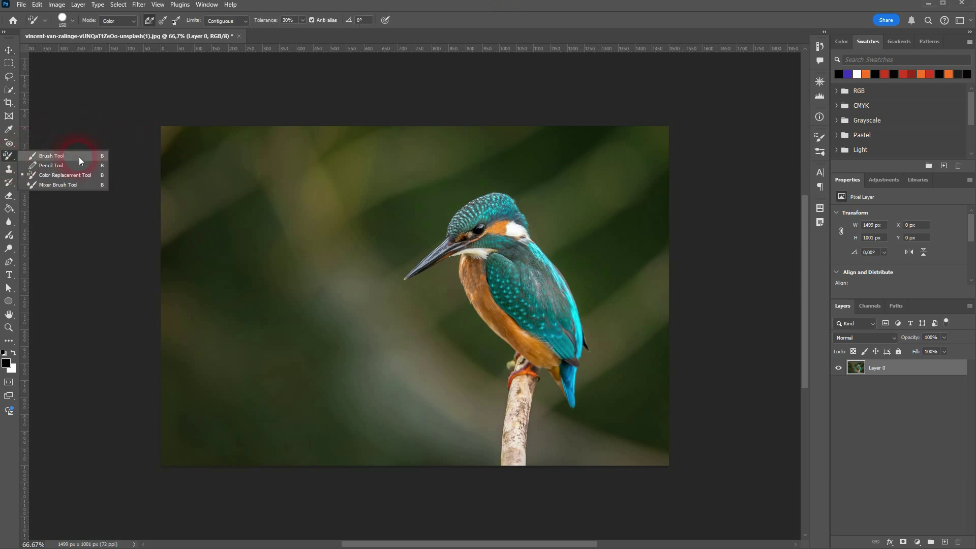
click(80, 161)
click(12, 160)
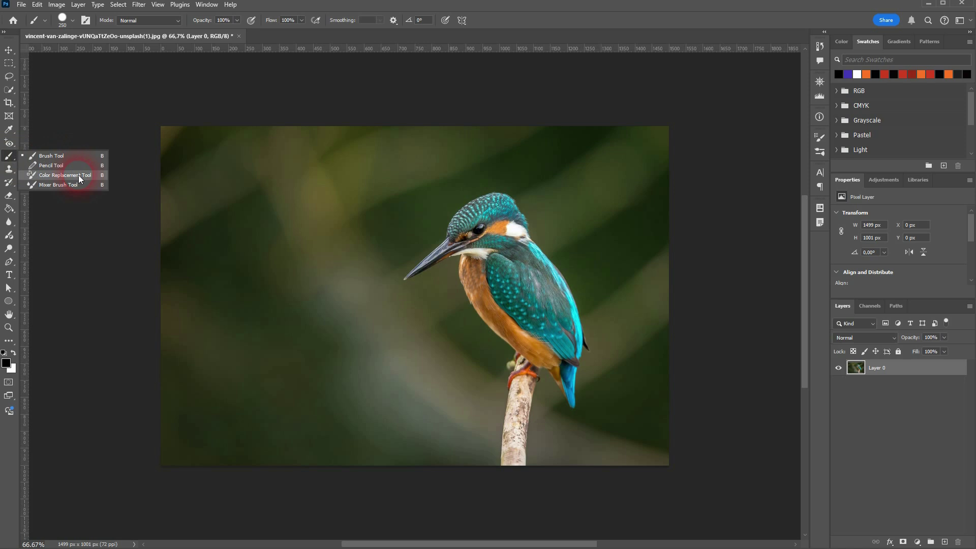
click(97, 176)
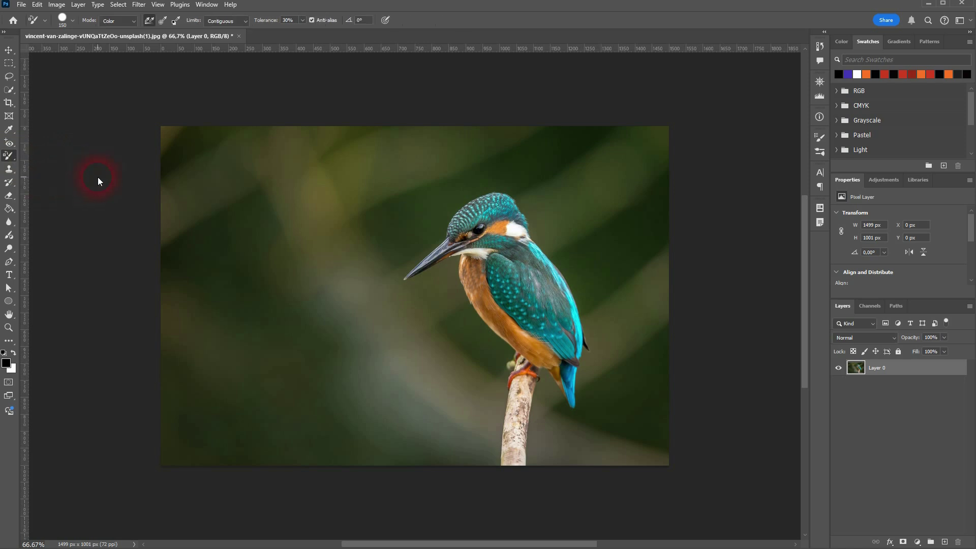
Step: Set the color replacement brush to a size of 100 px with 30% hardness
click(64, 22)
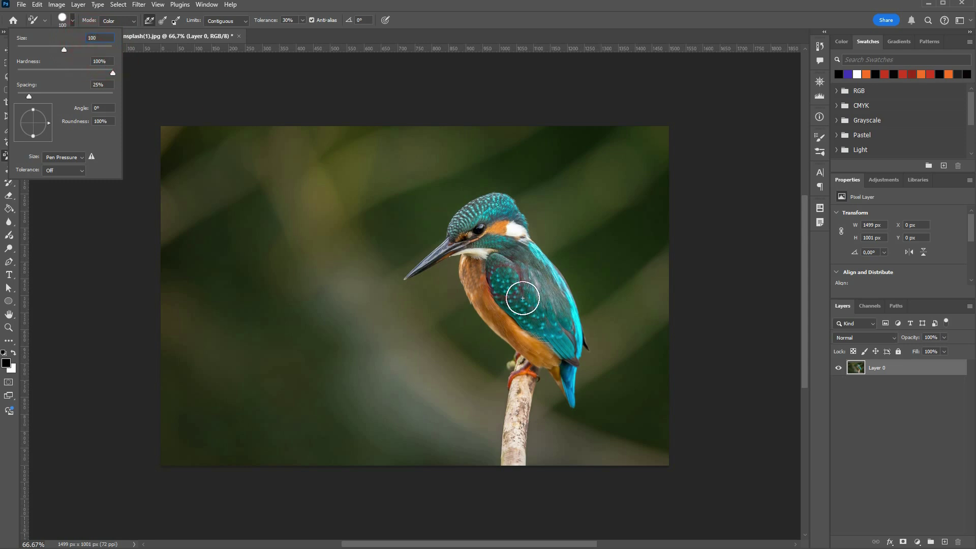
key(ctrl+z)
click(113, 141)
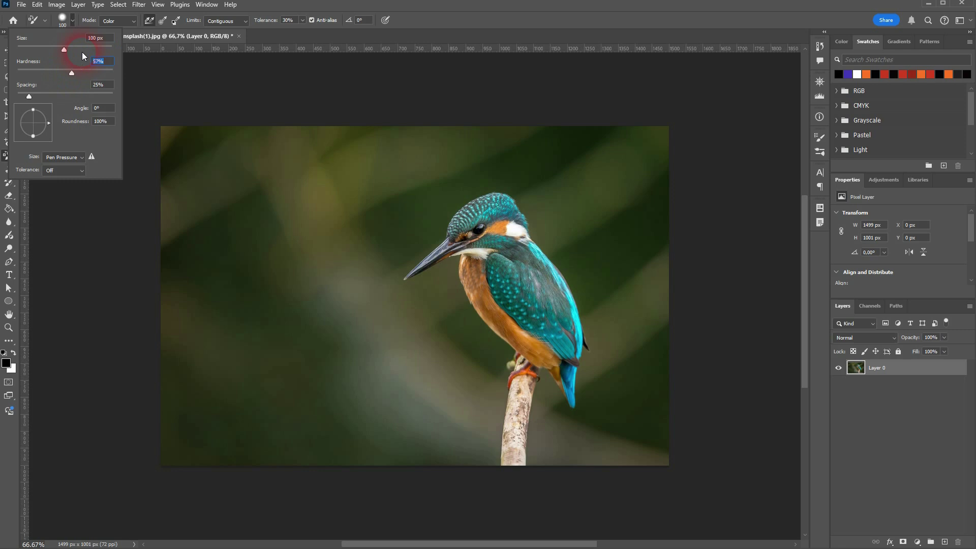
drag(71, 74, 46, 73)
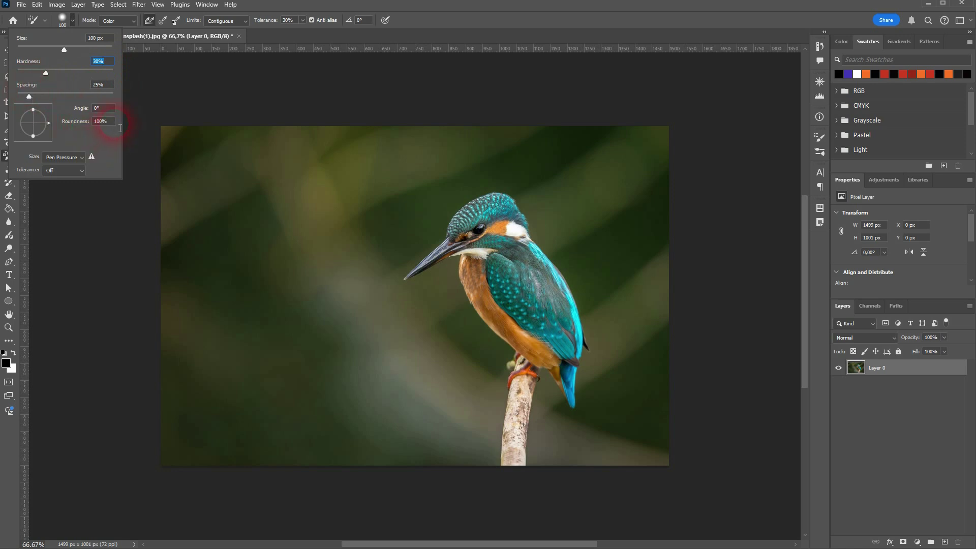
key(Return)
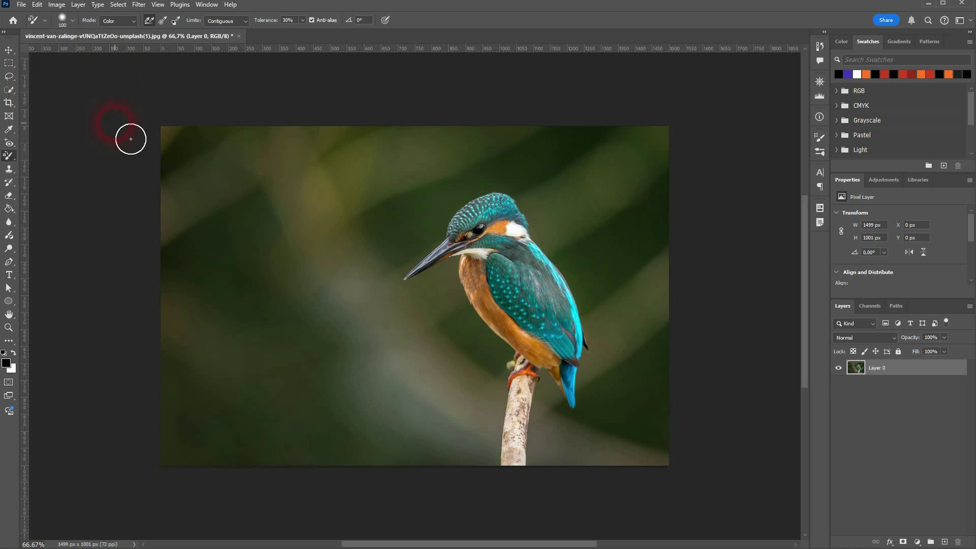
Step: Duplicate Layer 0 four times, keeping the replacement mode at Color
click(133, 23)
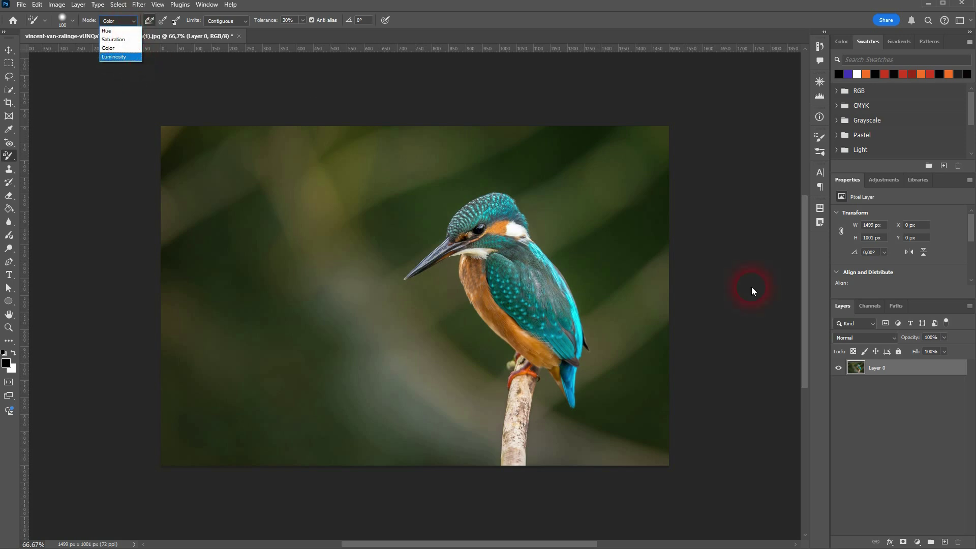
click(890, 372)
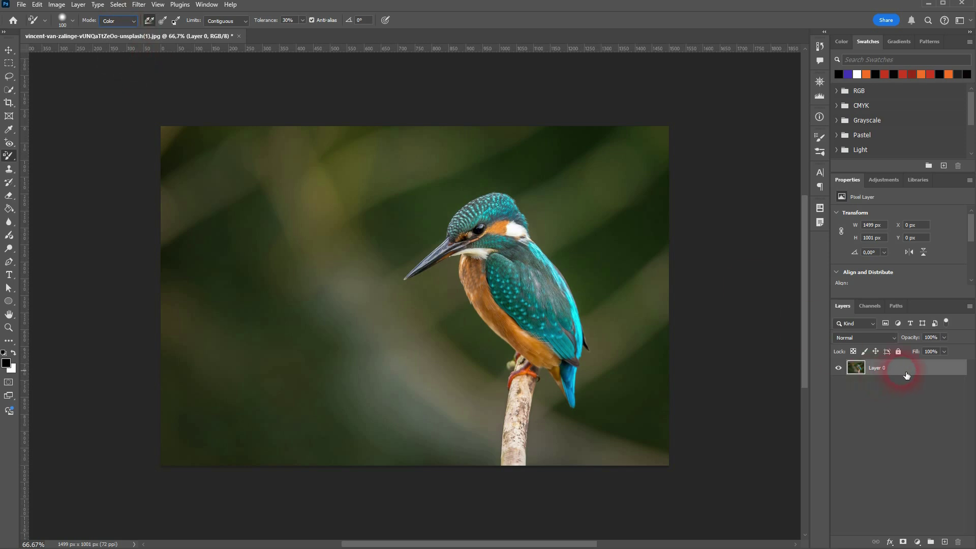
key(ctrl+j)
key(ctrl+j)
key(ctrl+j)
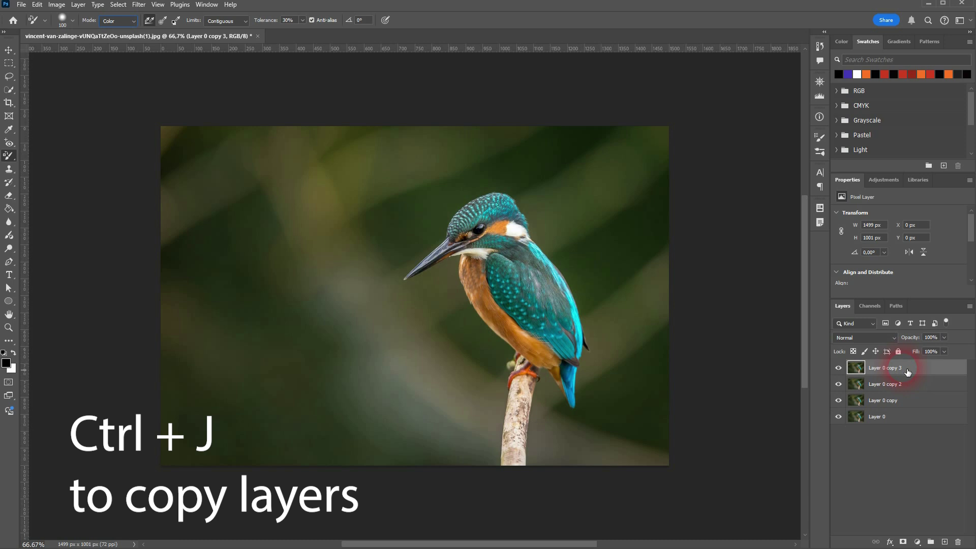
key(ctrl+j)
Step: Rename the four layer copies, from lowest to highest, to Color, Hue, Saturation and Luminosity
double_click(894, 418)
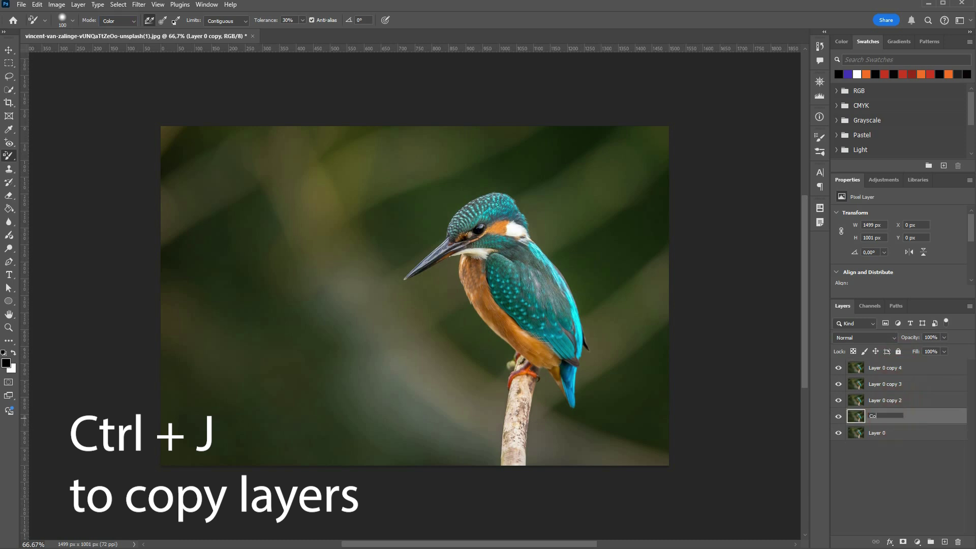
key(Return)
double_click(888, 400)
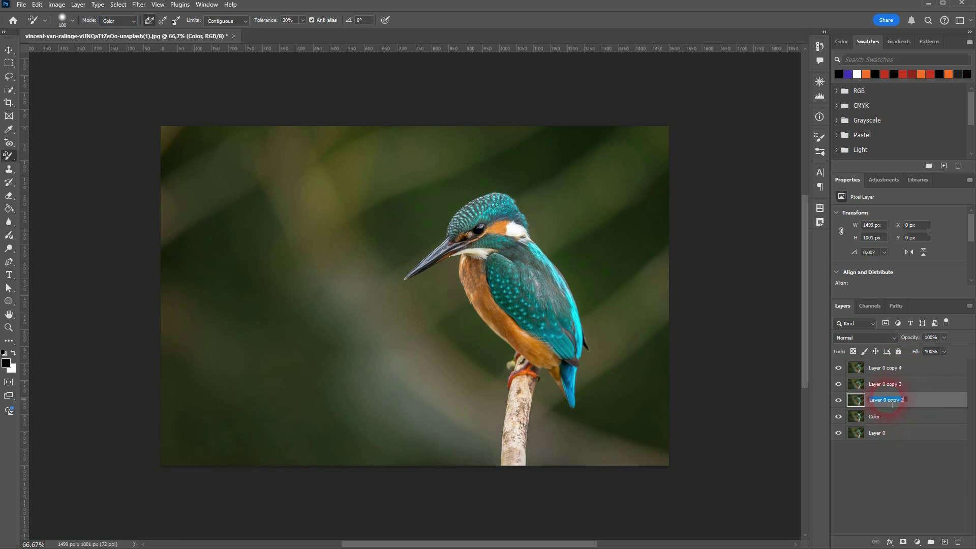
text(Hue)
key(Return)
double_click(885, 367)
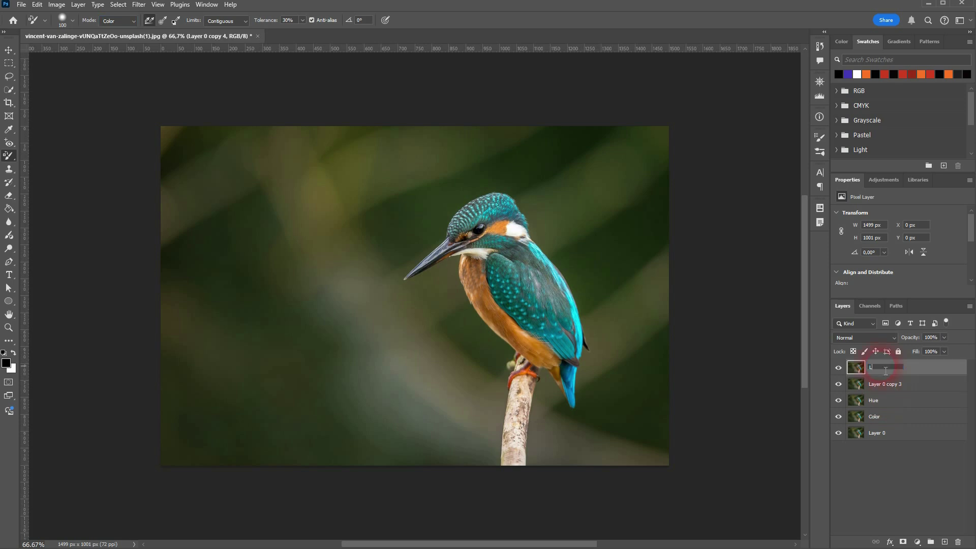
key(Return)
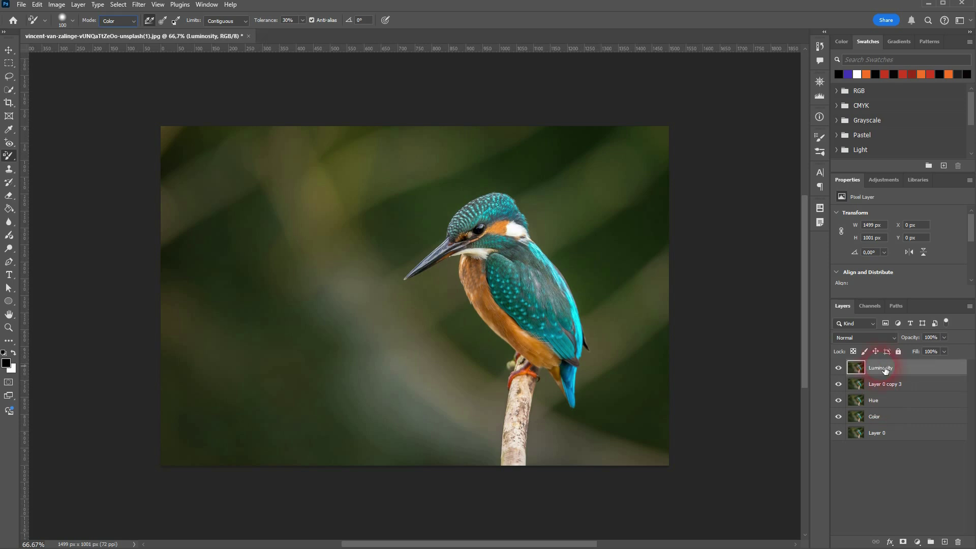
double_click(885, 385)
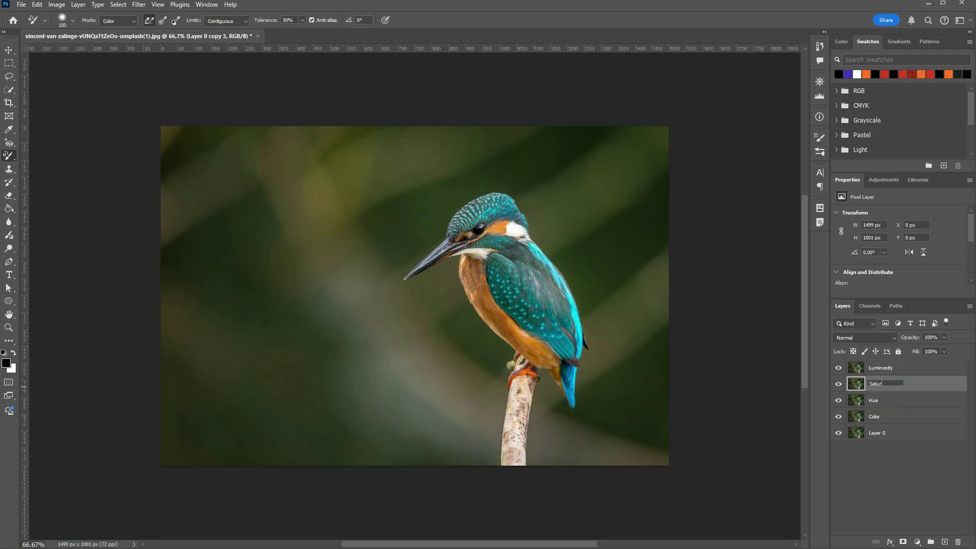
click(858, 384)
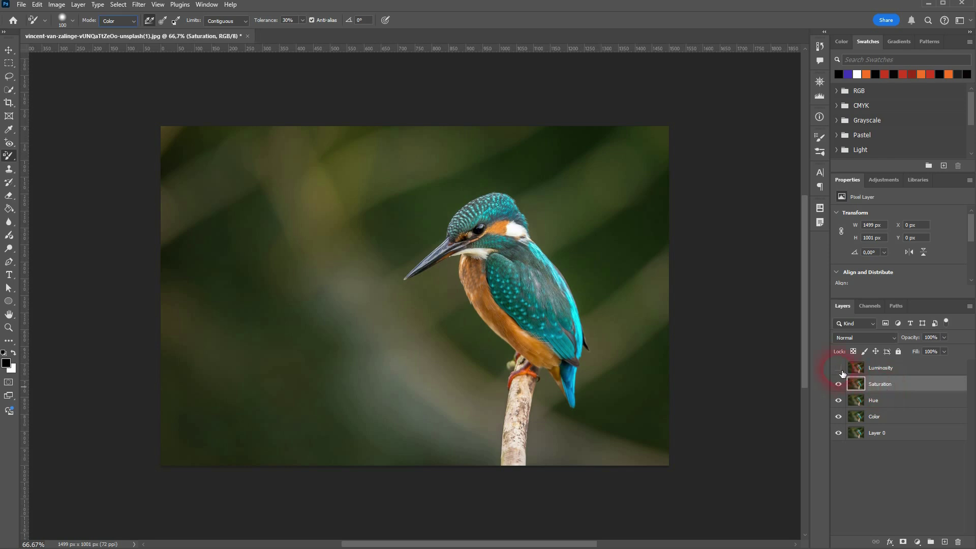
Step: Hide the Luminosity, Saturation and Hue layers, and rename the bottom layer Original
drag(841, 393, 840, 405)
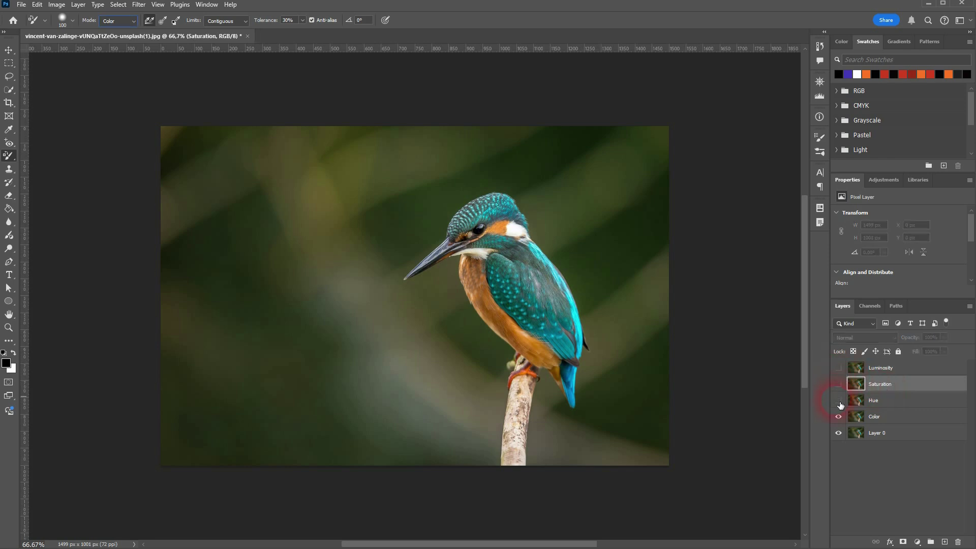
click(889, 424)
double_click(882, 436)
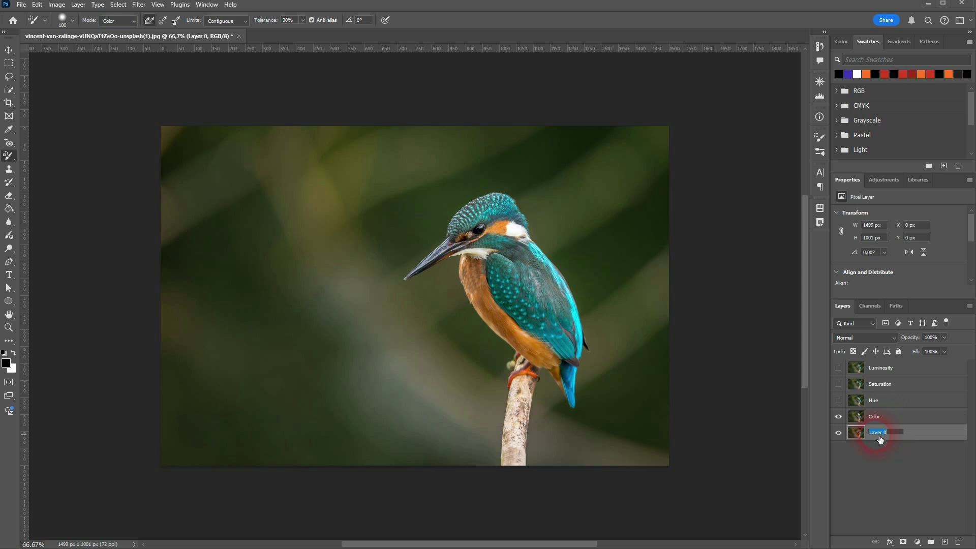
Step: Paint over the bird's teal head, wing and tail on the Color layer with black as the replacement color
click(881, 422)
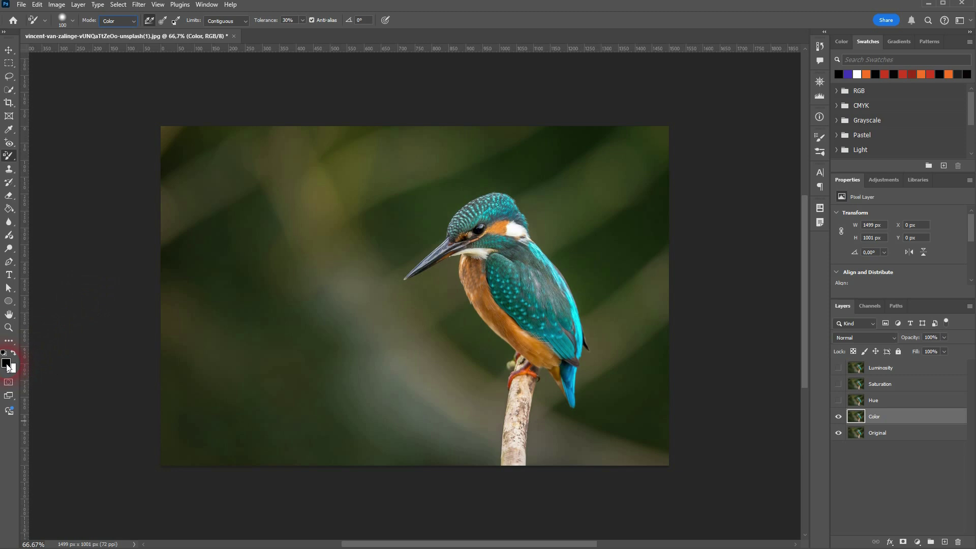
mouse_move(573, 316)
mouse_down()
mouse_move(541, 305)
mouse_move(528, 277)
mouse_move(580, 343)
mouse_move(546, 298)
mouse_move(539, 328)
mouse_move(518, 302)
mouse_move(581, 369)
mouse_move(548, 266)
mouse_move(587, 338)
mouse_move(589, 410)
mouse_move(558, 277)
mouse_move(518, 224)
mouse_move(471, 253)
mouse_move(498, 234)
mouse_move(527, 249)
mouse_move(590, 350)
mouse_up()
Step: Try recoloring the bird's head, wing and tail with pure red (ff0000) on the Color layer, and undo those strokes
click(6, 363)
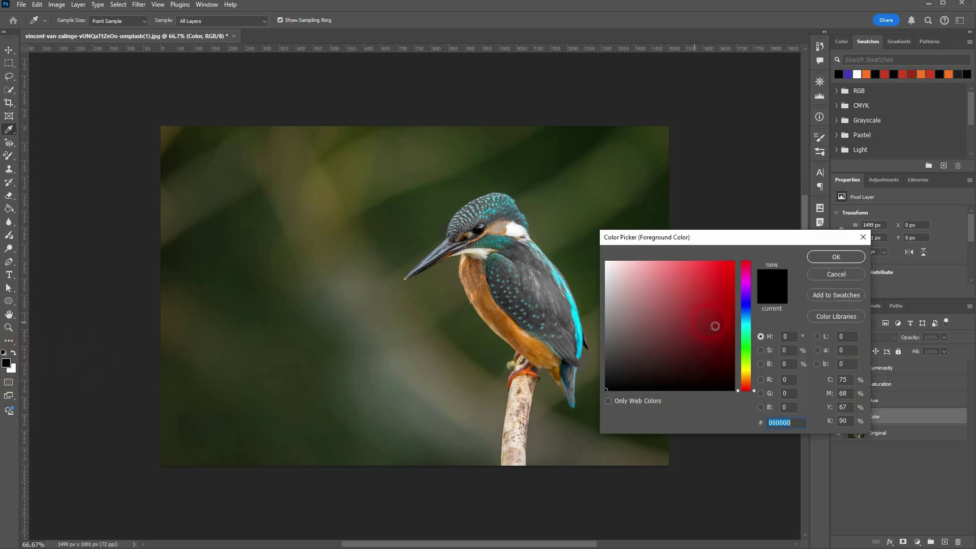
click(714, 284)
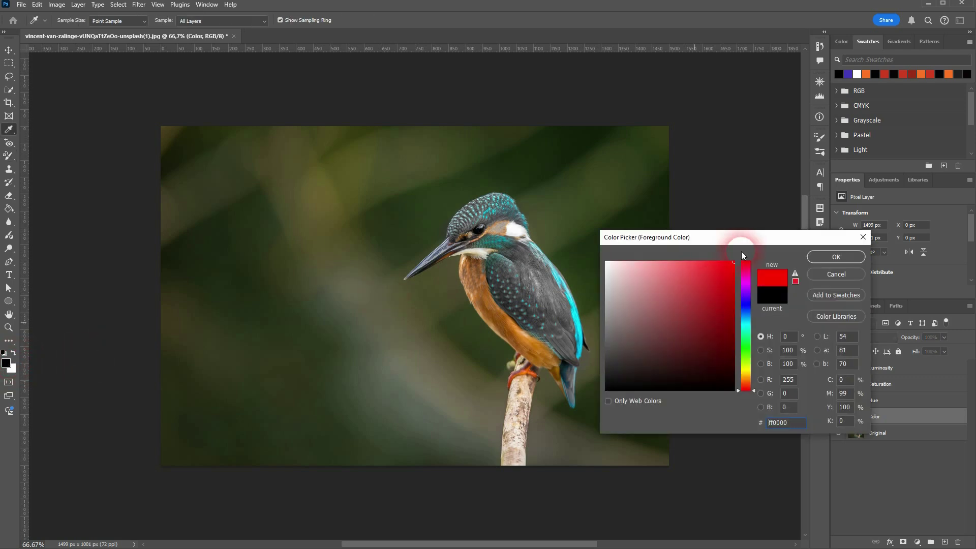
click(830, 257)
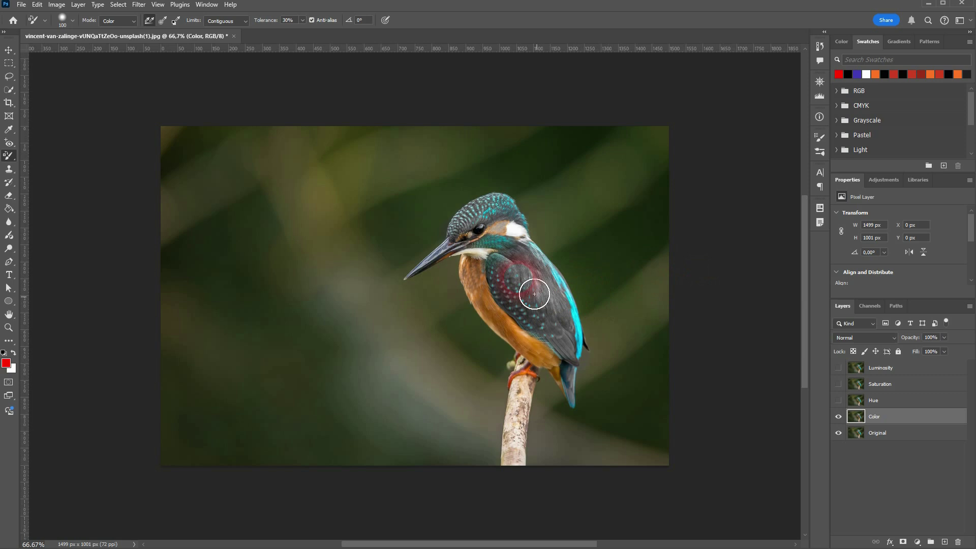
mouse_move(532, 289)
mouse_down()
mouse_move(569, 332)
mouse_move(542, 272)
mouse_move(576, 336)
mouse_move(586, 414)
mouse_move(521, 303)
mouse_move(513, 236)
mouse_move(477, 252)
mouse_move(492, 226)
mouse_move(526, 226)
mouse_move(611, 376)
mouse_up()
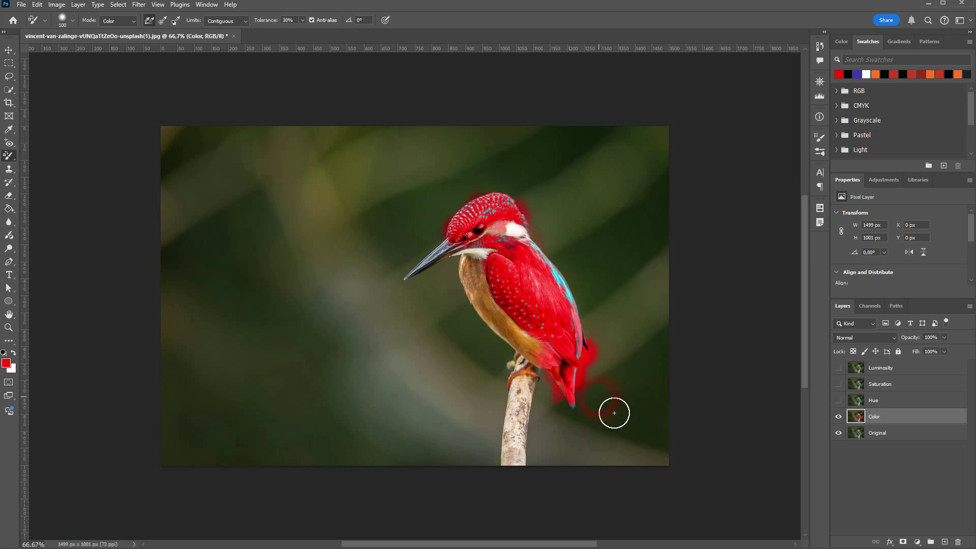
scroll(614, 413, left, 2)
scroll(666, 406, up, 5)
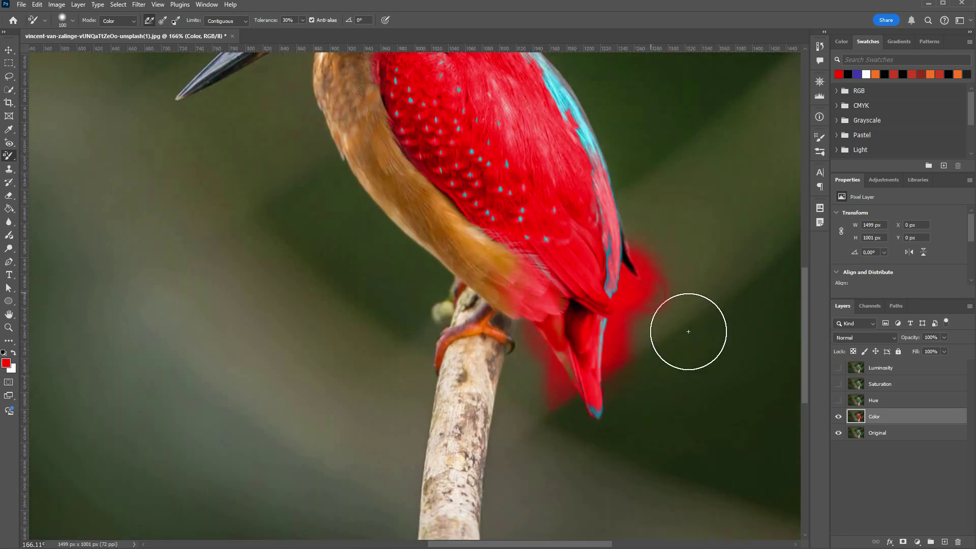
scroll(668, 328, down, 5)
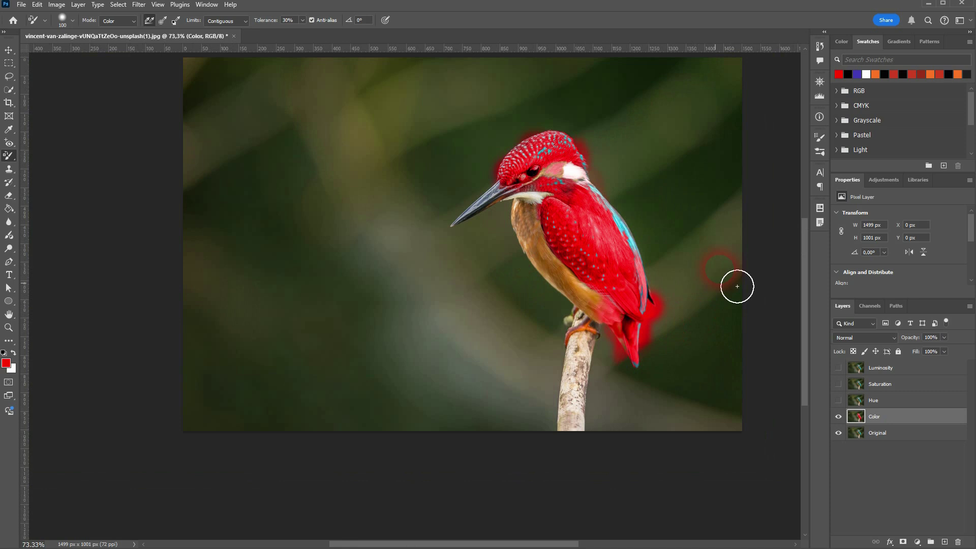
key(ctrl+z)
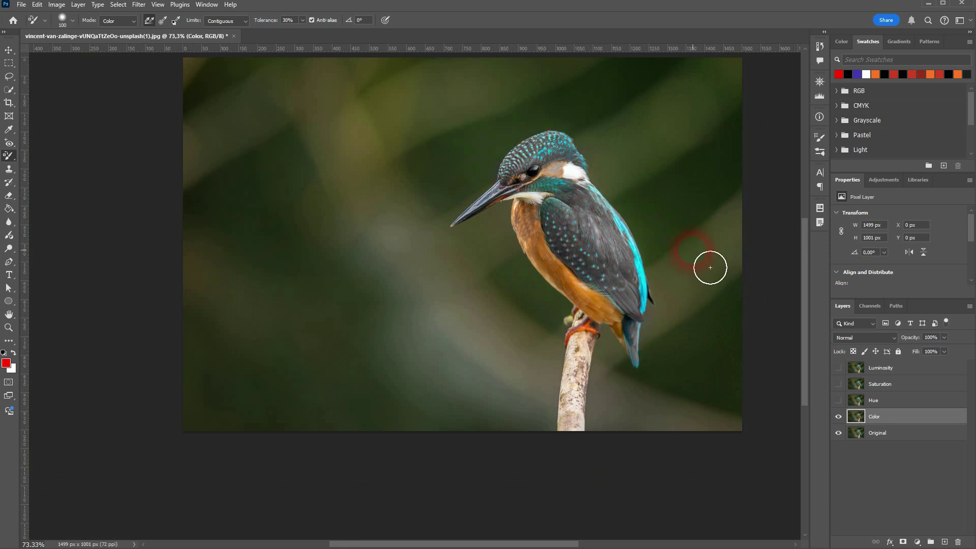
Step: Set the foreground color to a43d3d and paint the bird's head, wing and breast with it on the Color layer
click(7, 363)
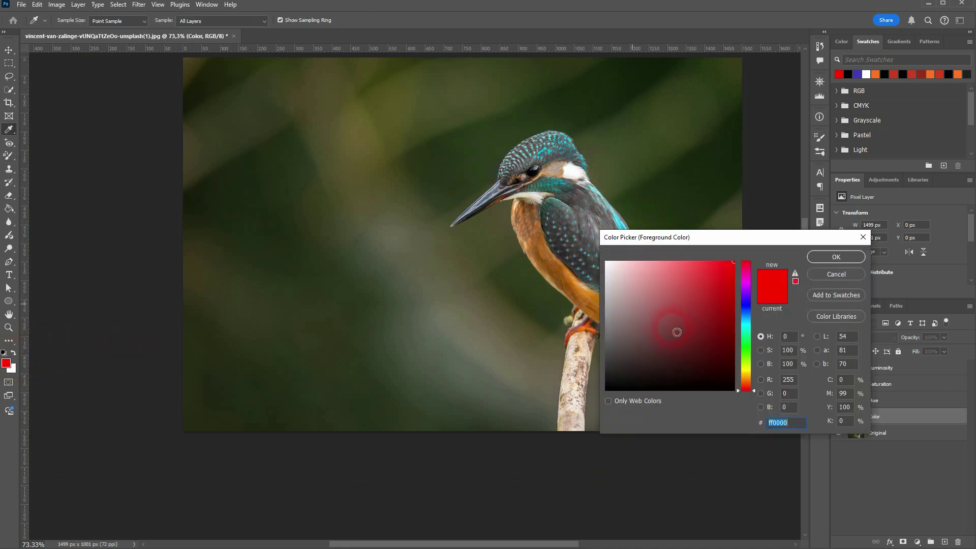
click(696, 312)
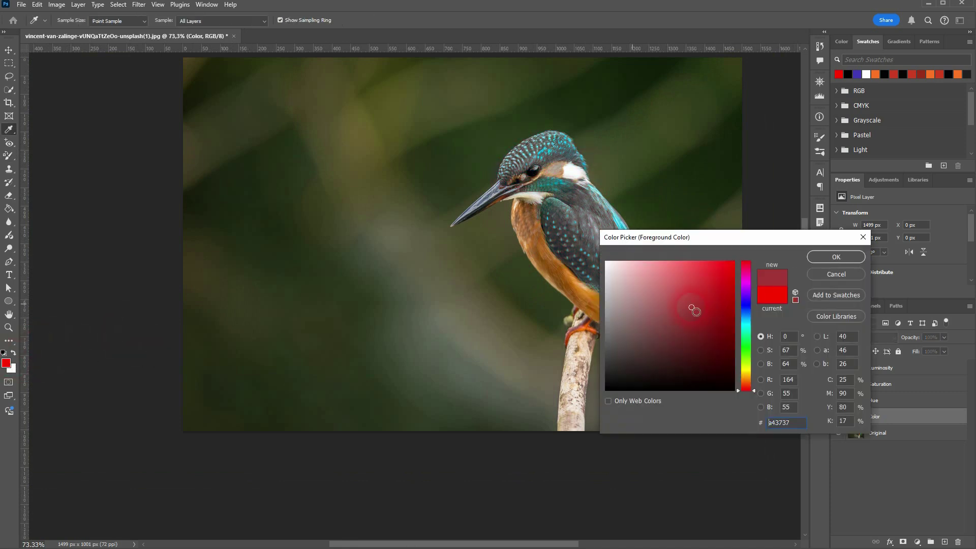
click(835, 257)
mouse_move(593, 250)
mouse_down()
mouse_move(613, 273)
mouse_move(572, 246)
mouse_move(571, 220)
mouse_move(586, 257)
mouse_move(649, 320)
mouse_move(625, 246)
mouse_move(588, 212)
mouse_move(645, 307)
mouse_move(562, 201)
mouse_move(577, 192)
mouse_move(580, 170)
mouse_move(541, 168)
mouse_move(523, 184)
mouse_move(571, 165)
mouse_move(636, 257)
mouse_move(651, 291)
mouse_move(651, 348)
mouse_move(640, 342)
mouse_move(661, 299)
mouse_move(625, 228)
mouse_move(630, 312)
mouse_move(607, 312)
mouse_move(549, 254)
mouse_move(543, 224)
mouse_move(546, 247)
mouse_move(580, 289)
mouse_move(644, 341)
mouse_move(551, 211)
mouse_move(597, 250)
mouse_move(573, 309)
mouse_up()
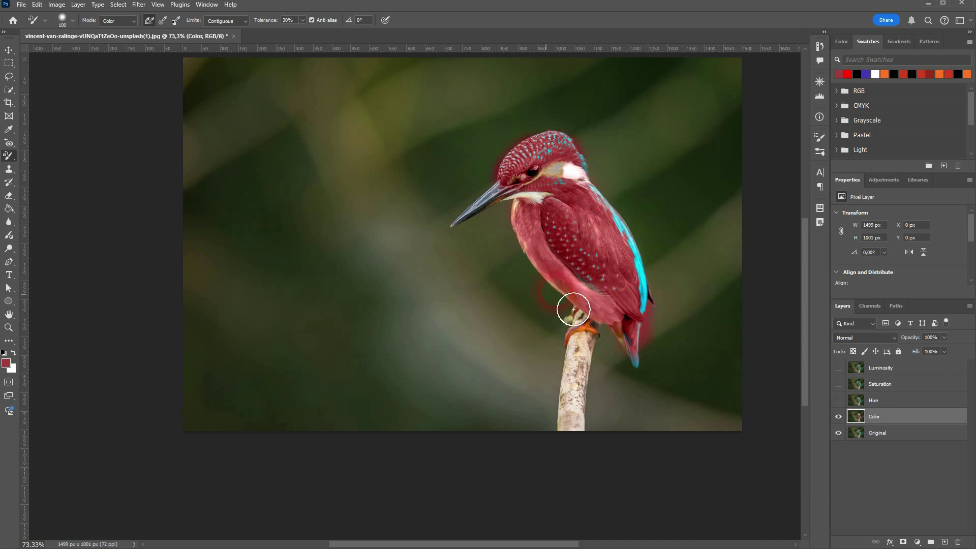
key(ctrl+z)
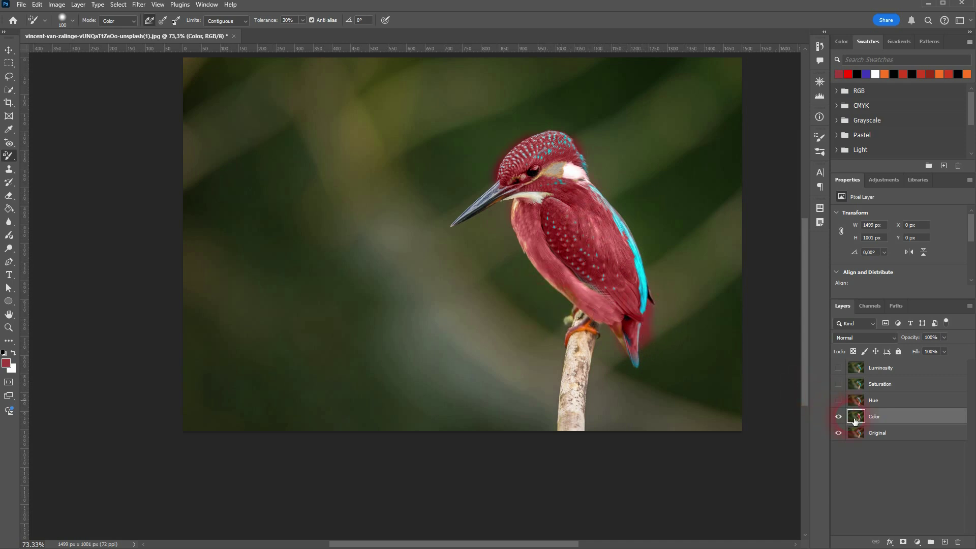
Step: Show the Hue layer and recolor the bird's wing and breast on it with the replacement mode set to Hue
click(841, 402)
click(893, 404)
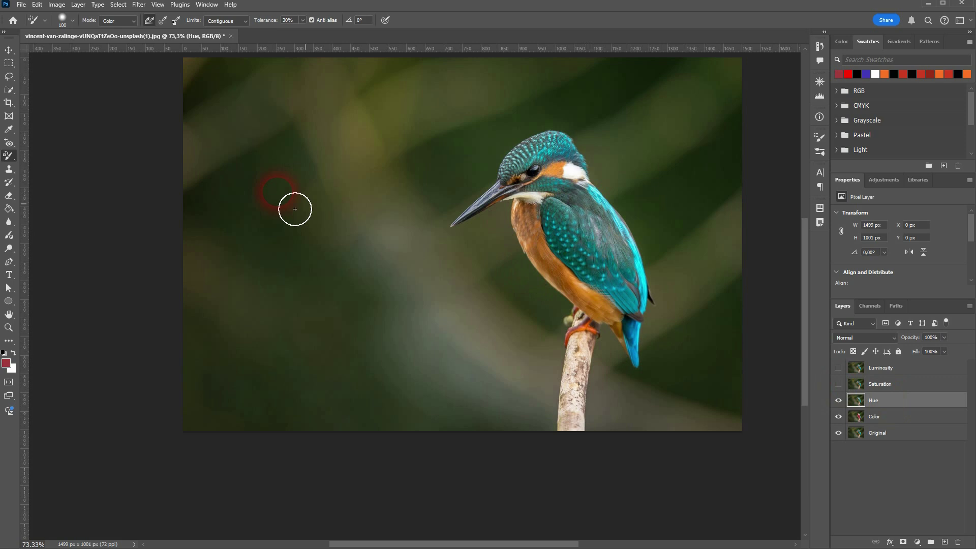
click(133, 21)
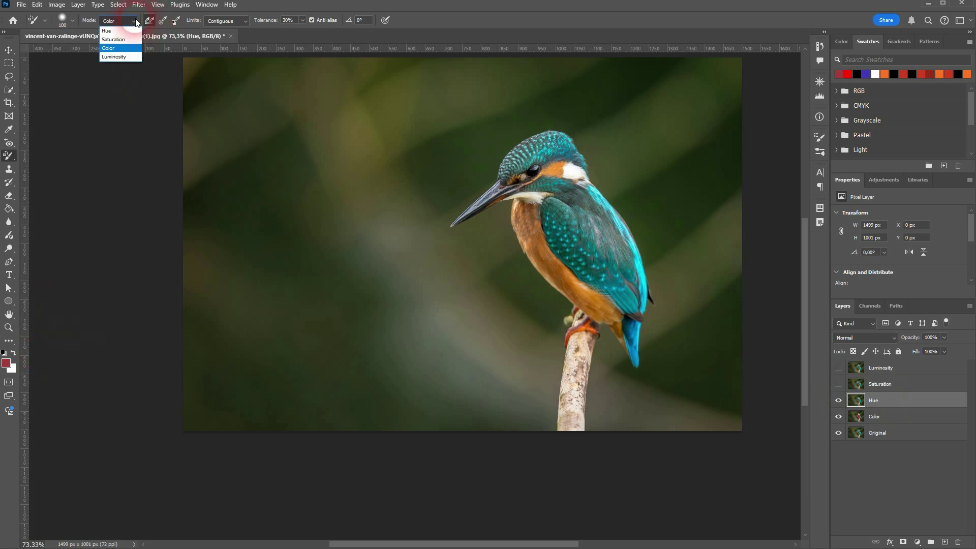
click(115, 30)
mouse_move(613, 291)
mouse_down()
mouse_move(631, 300)
mouse_move(588, 265)
mouse_move(575, 223)
mouse_move(644, 322)
mouse_move(565, 170)
mouse_move(527, 200)
mouse_move(552, 169)
mouse_up()
key(ctrl+z)
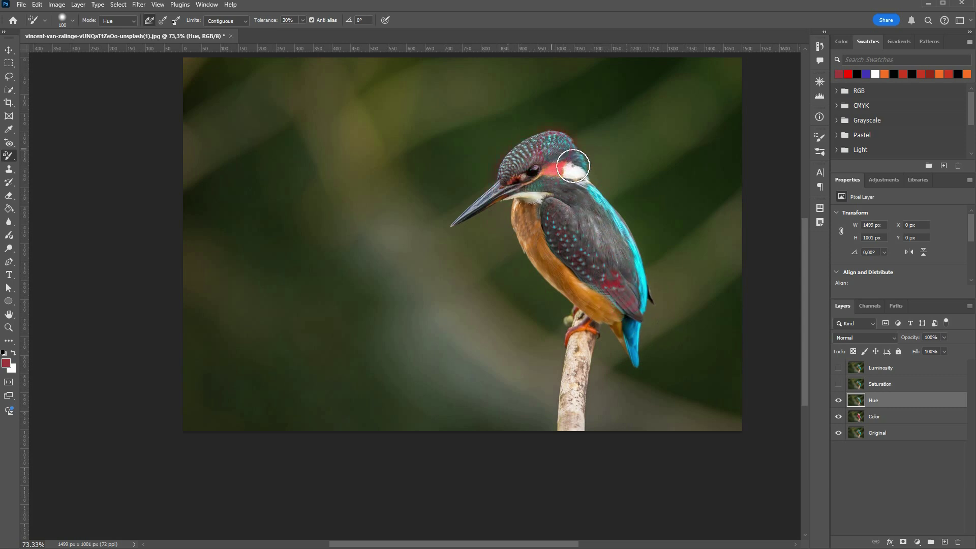
mouse_move(646, 328)
mouse_down()
mouse_move(647, 354)
mouse_move(564, 277)
mouse_move(543, 218)
mouse_move(568, 202)
mouse_move(596, 219)
mouse_move(647, 307)
mouse_up()
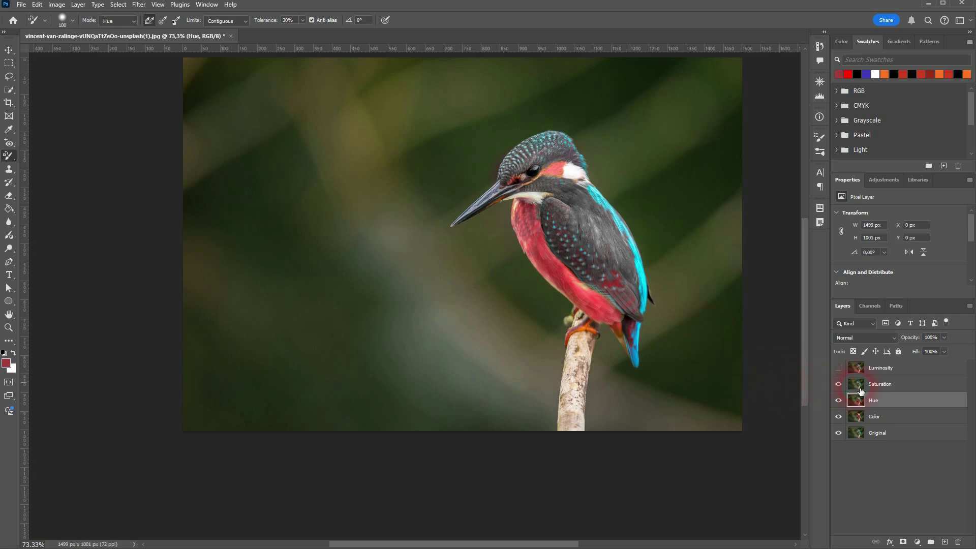
Step: Paint over the bird on the visible Saturation layer with the replacement mode set to Saturation
click(893, 386)
click(117, 22)
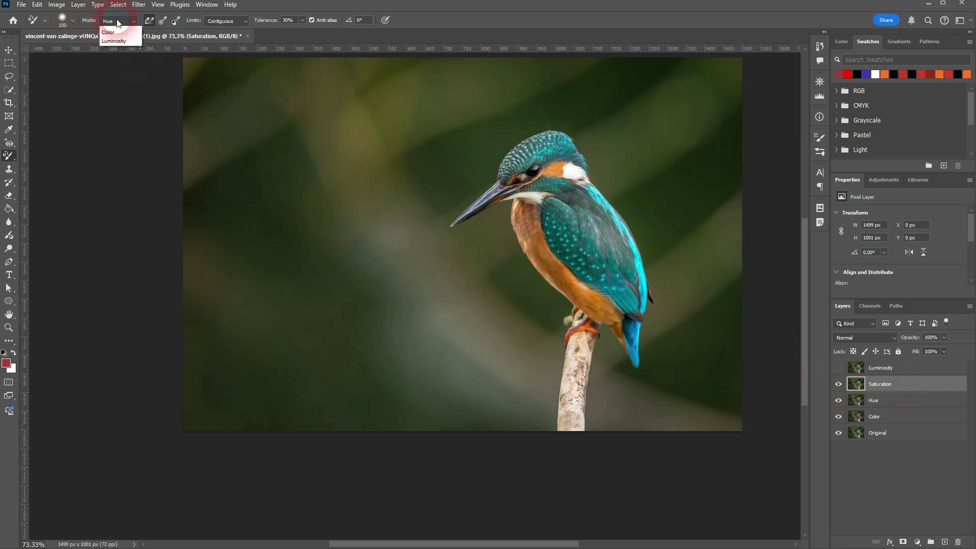
click(116, 37)
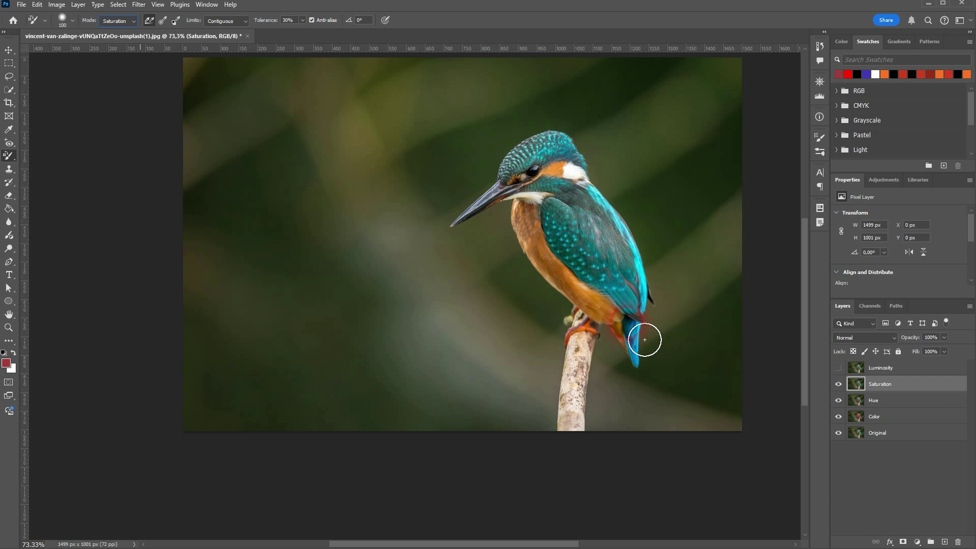
mouse_move(645, 339)
mouse_down()
mouse_move(649, 365)
mouse_move(556, 235)
mouse_move(578, 288)
mouse_move(600, 308)
mouse_move(560, 269)
mouse_move(545, 223)
mouse_move(627, 298)
mouse_move(588, 245)
mouse_move(638, 282)
mouse_move(601, 231)
mouse_move(634, 270)
mouse_move(640, 298)
mouse_move(601, 212)
mouse_move(648, 318)
mouse_move(578, 176)
mouse_move(563, 168)
mouse_move(542, 182)
mouse_move(525, 212)
mouse_move(545, 176)
mouse_move(567, 170)
mouse_move(634, 287)
mouse_up()
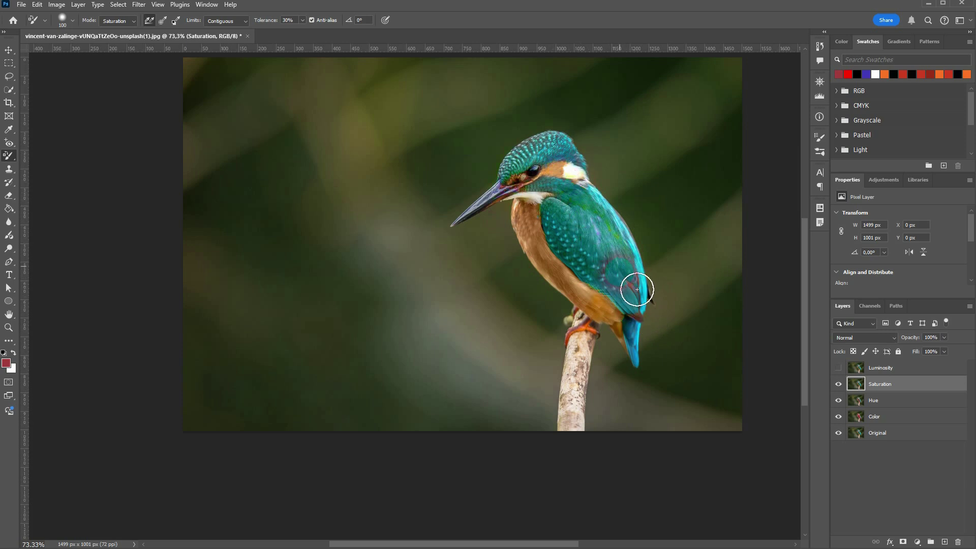
Step: Set the foreground color's saturation to 1% and paint the bird's head, wing and breast with it on the Saturation layer
click(6, 364)
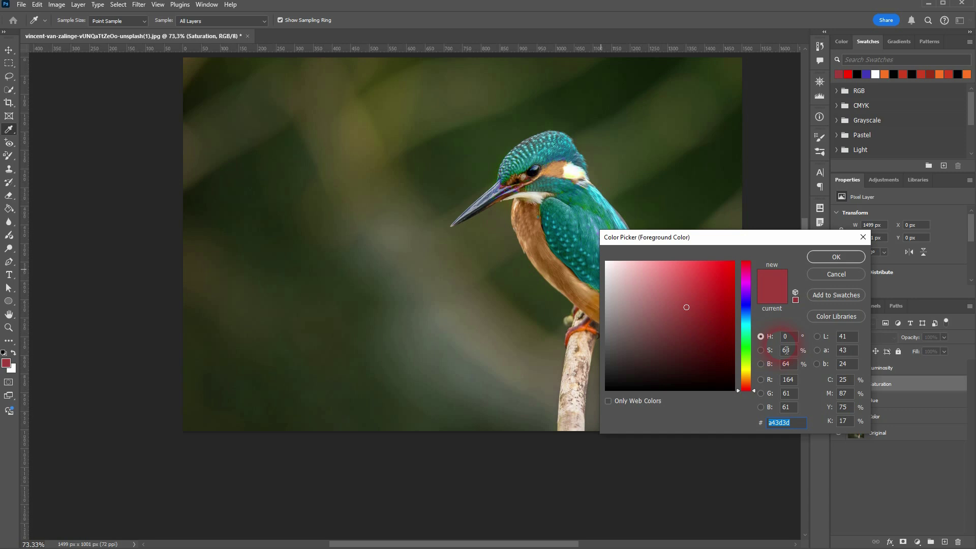
text(1)
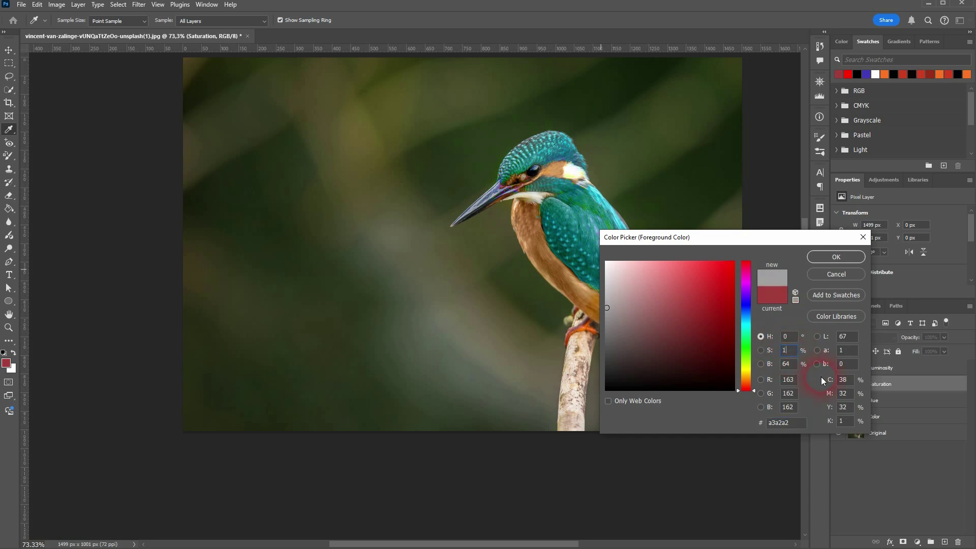
click(836, 257)
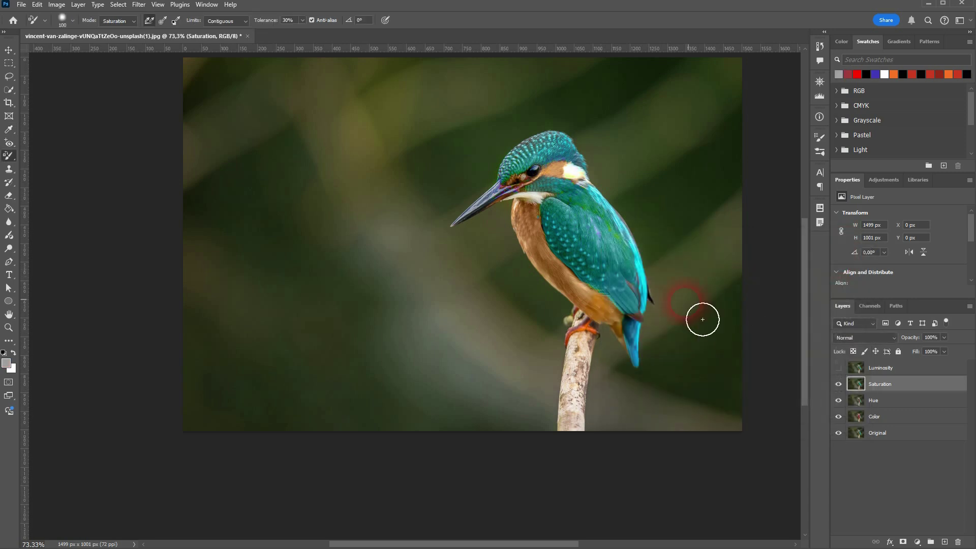
mouse_move(591, 252)
mouse_down()
mouse_move(630, 287)
mouse_move(593, 224)
mouse_move(642, 278)
mouse_move(590, 220)
mouse_move(548, 203)
mouse_move(569, 187)
mouse_move(560, 165)
mouse_move(522, 205)
mouse_move(568, 174)
mouse_move(620, 247)
mouse_move(647, 353)
mouse_move(571, 278)
mouse_move(549, 220)
mouse_move(554, 261)
mouse_move(655, 323)
mouse_up()
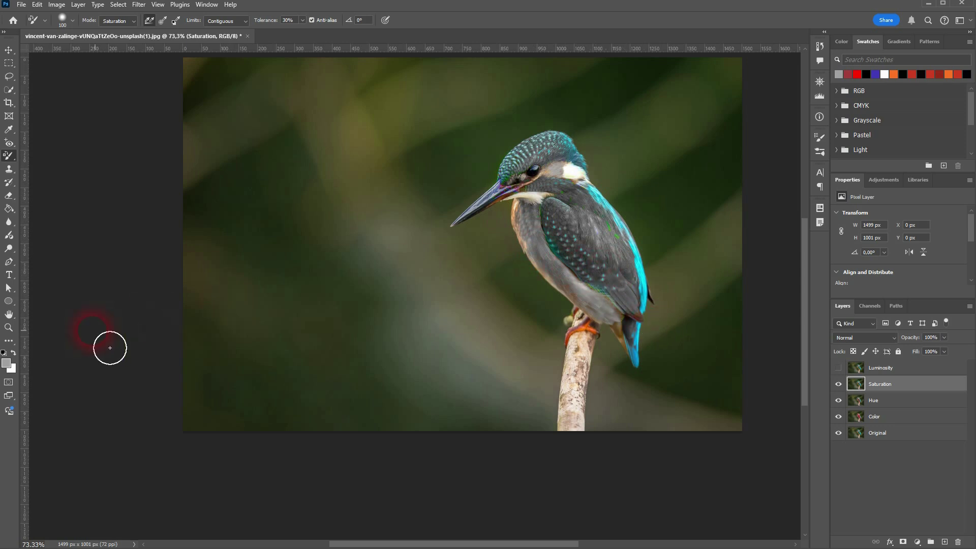
Step: Set the foreground color to fully saturated a40000 and repaint the bird's head, wing and breast on the Saturation layer
click(6, 363)
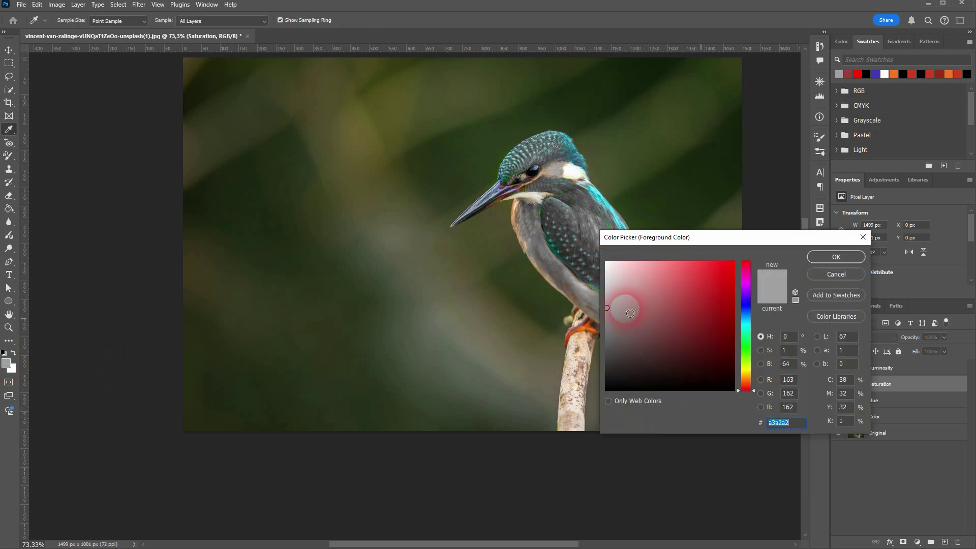
click(714, 312)
drag(715, 313, 757, 312)
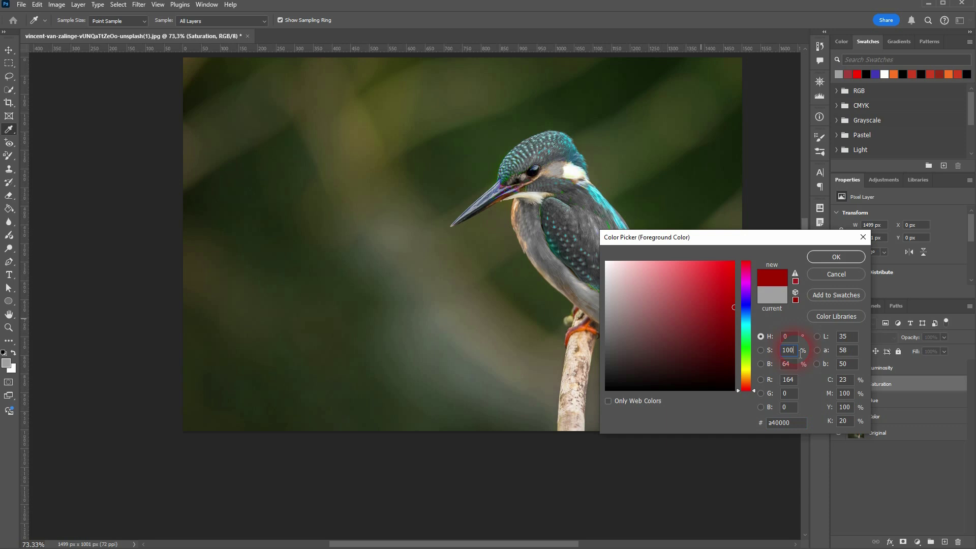
click(824, 263)
mouse_move(643, 338)
mouse_down()
mouse_move(576, 250)
mouse_move(578, 238)
mouse_move(641, 287)
mouse_move(590, 221)
mouse_move(578, 211)
mouse_move(644, 307)
mouse_move(645, 343)
mouse_move(586, 293)
mouse_move(543, 234)
mouse_move(542, 220)
mouse_move(561, 259)
mouse_move(554, 213)
mouse_move(570, 186)
mouse_move(563, 164)
mouse_move(521, 216)
mouse_move(559, 177)
mouse_move(585, 187)
mouse_move(645, 273)
mouse_move(653, 350)
mouse_up()
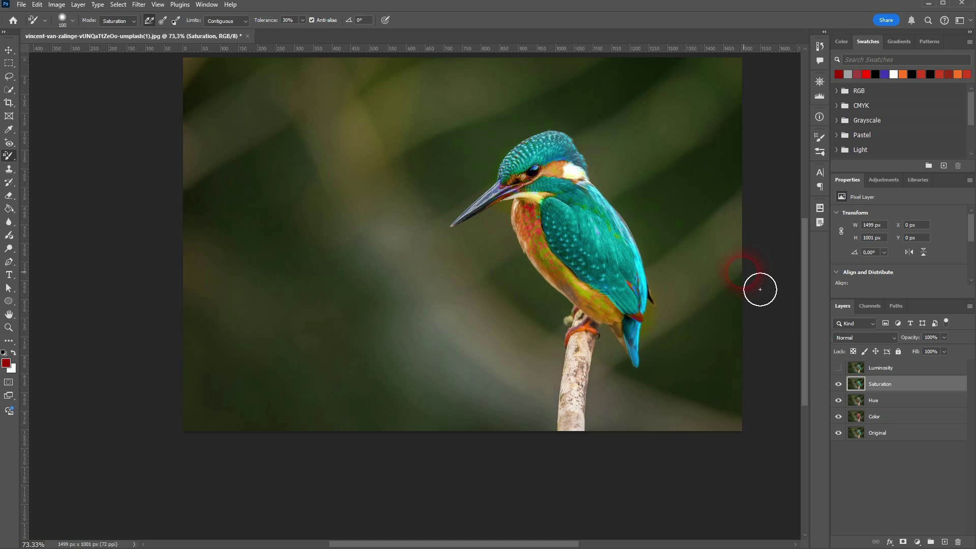
click(663, 277)
click(604, 264)
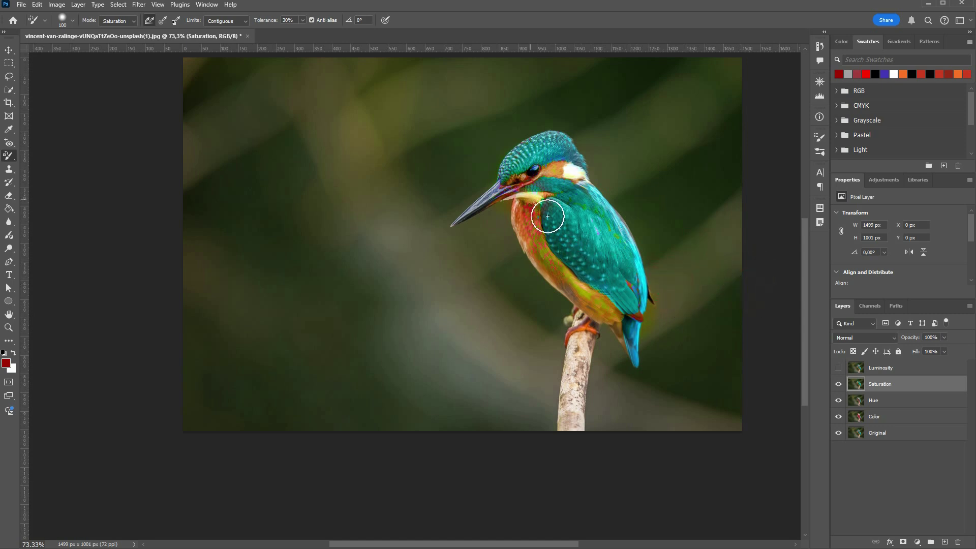
Step: Show the Luminosity layer and paint the bird's head, wing and breast on it with the replacement mode set to Luminosity
click(883, 372)
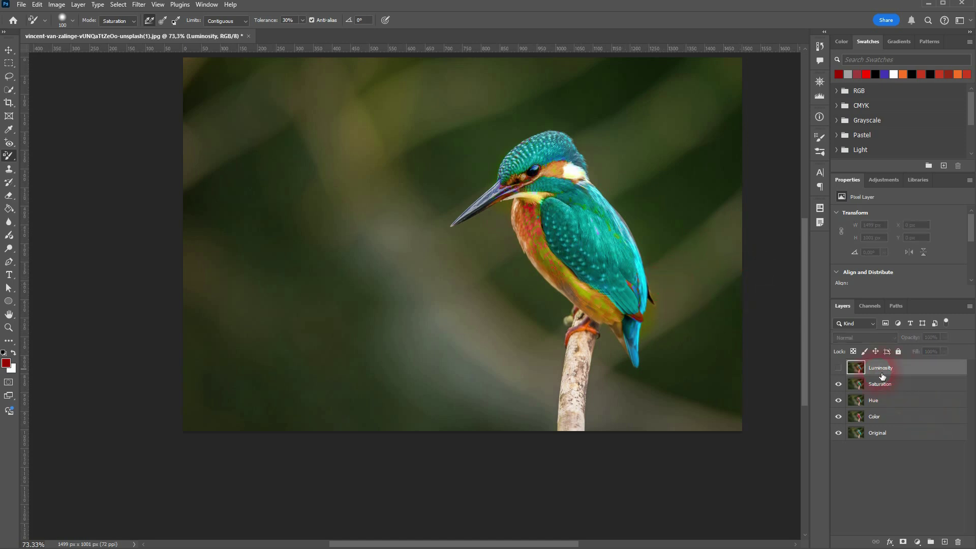
click(838, 369)
click(115, 25)
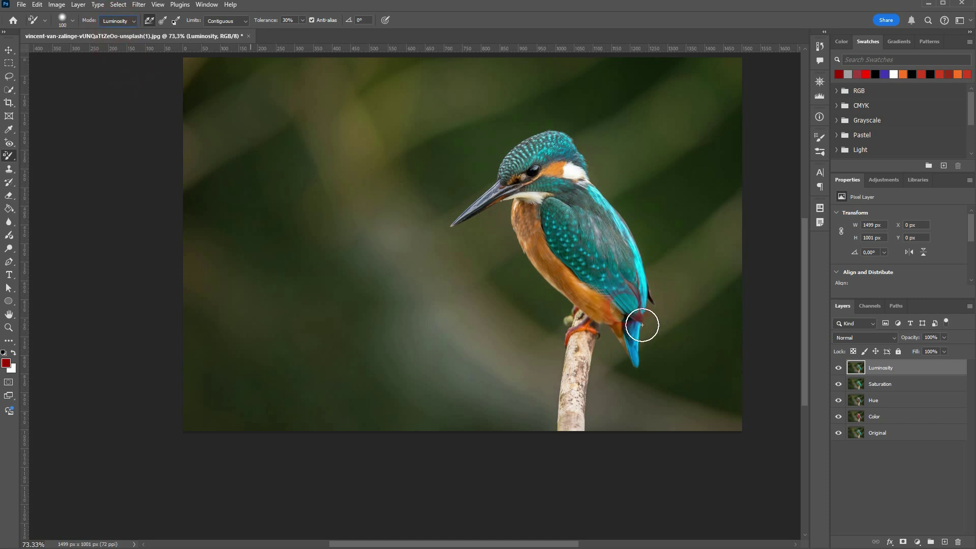
mouse_move(641, 325)
mouse_down()
mouse_move(569, 249)
mouse_move(574, 236)
mouse_move(626, 285)
mouse_move(591, 222)
mouse_move(626, 244)
mouse_move(638, 267)
mouse_move(568, 175)
mouse_move(552, 173)
mouse_move(529, 199)
mouse_move(556, 177)
mouse_move(573, 208)
mouse_move(559, 245)
mouse_move(566, 271)
mouse_move(621, 327)
mouse_up()
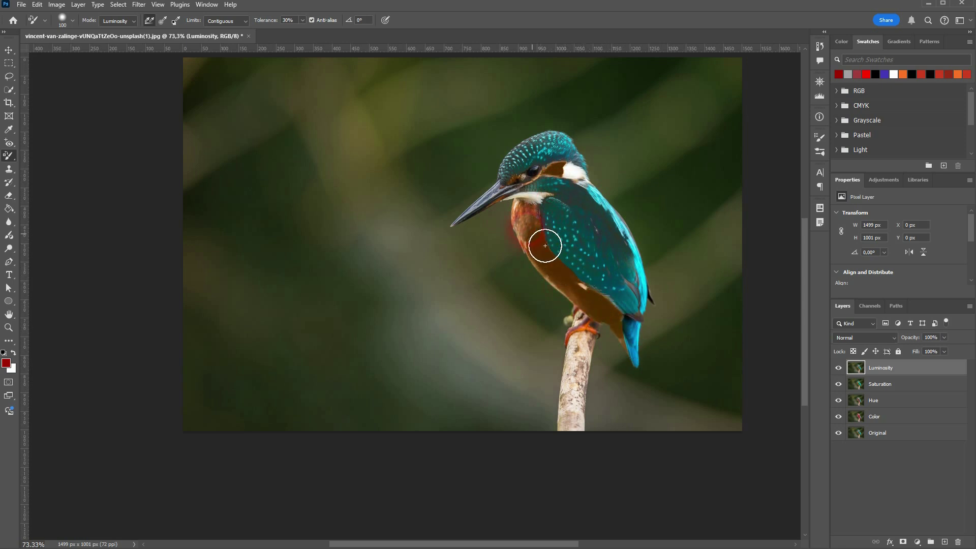
drag(545, 246, 583, 244)
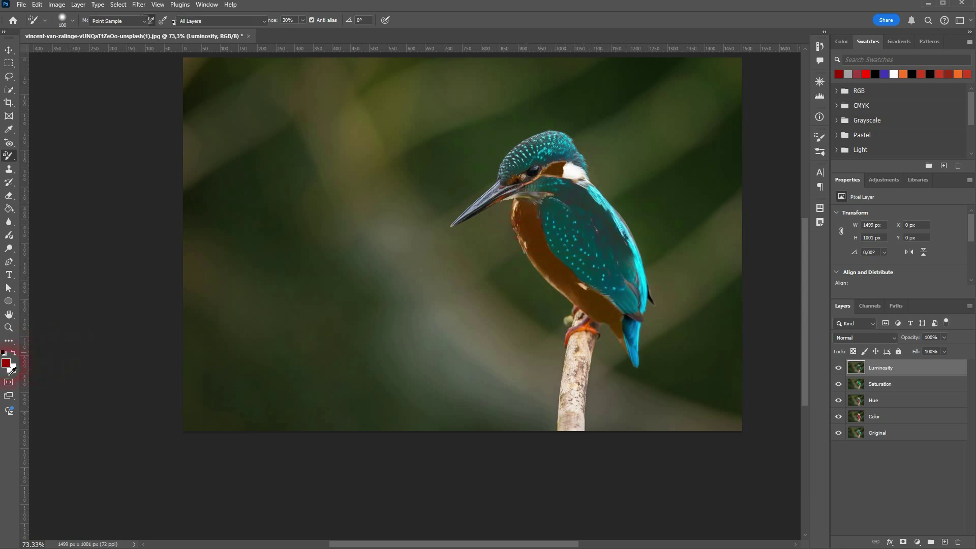
Step: Set the foreground color to bright red fb1313 and repaint the bird's wing and breast on the Luminosity layer
click(8, 365)
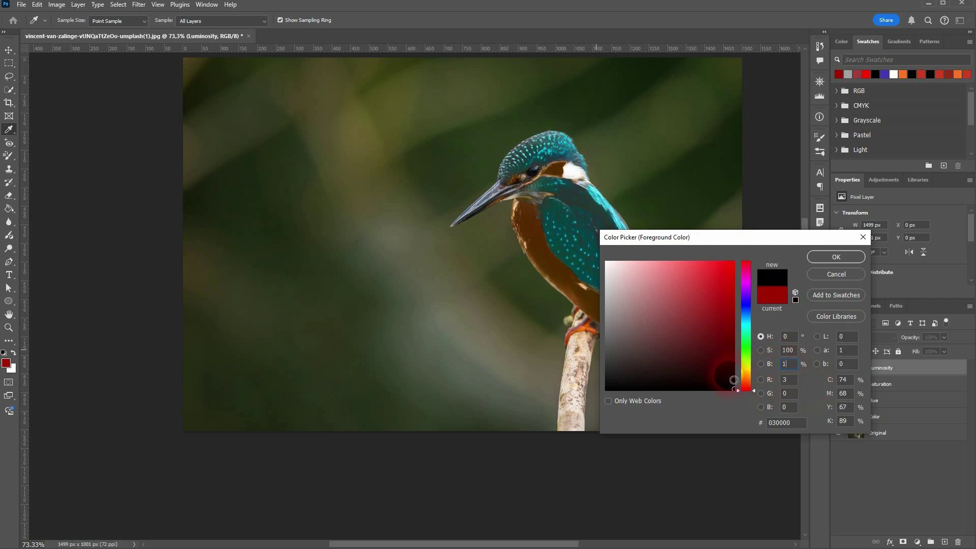
mouse_move(733, 380)
mouse_down()
mouse_move(732, 278)
mouse_move(729, 387)
mouse_move(730, 268)
mouse_up()
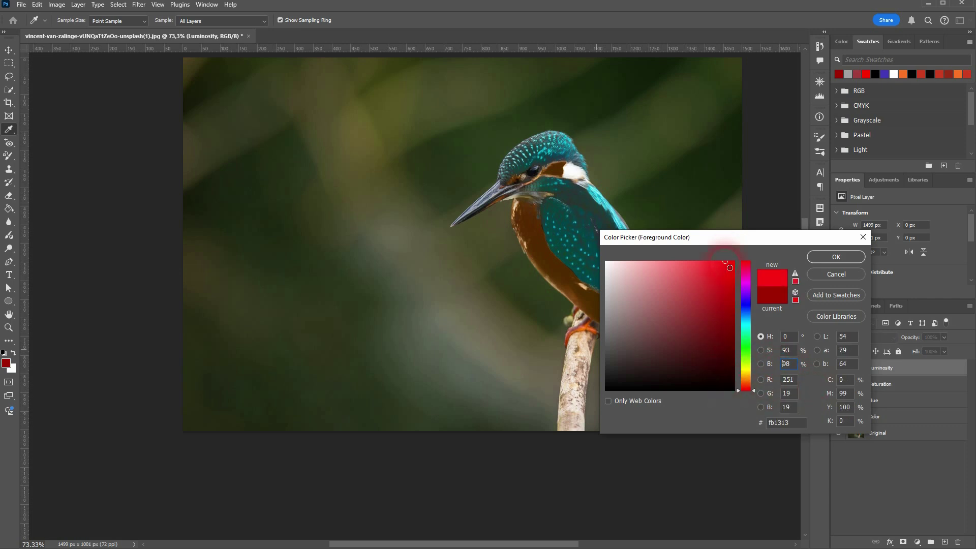
click(835, 257)
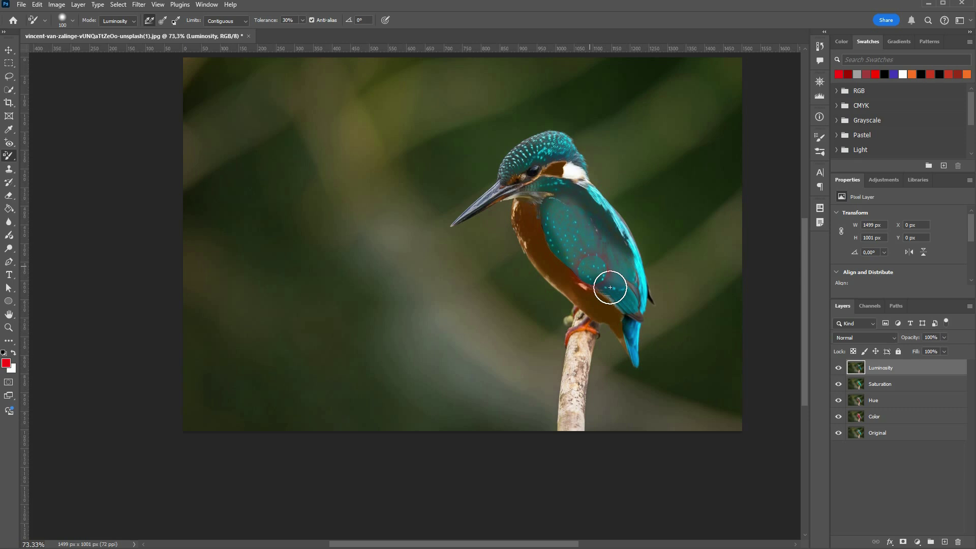
mouse_move(544, 216)
mouse_down()
mouse_move(590, 301)
mouse_move(547, 228)
mouse_up()
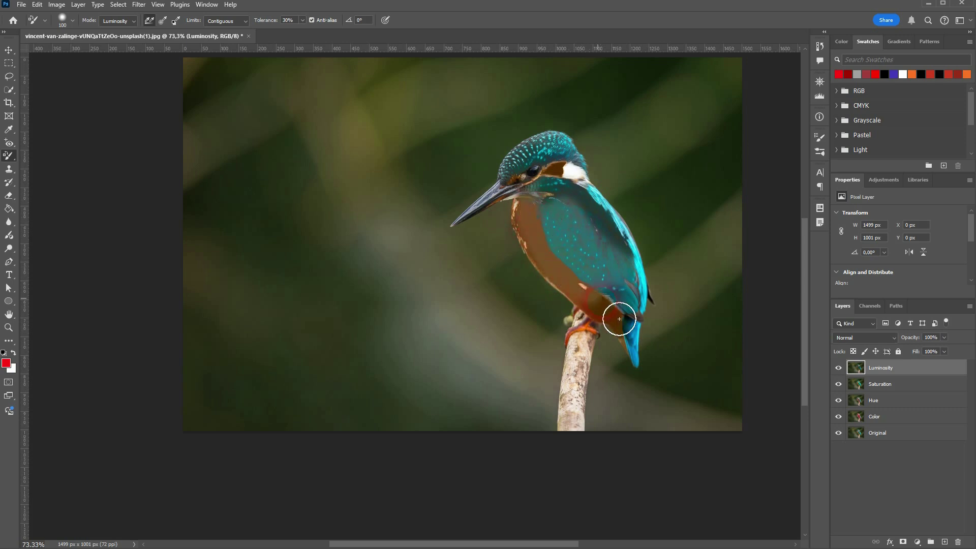
mouse_move(618, 319)
mouse_down()
mouse_move(641, 339)
mouse_move(616, 254)
mouse_move(576, 179)
mouse_move(559, 169)
mouse_move(537, 198)
mouse_up()
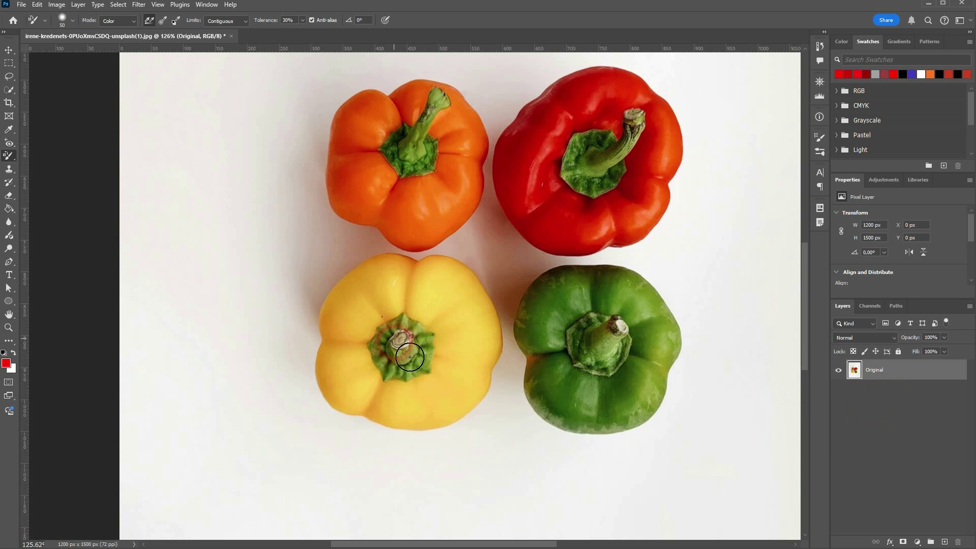
Step: Reset the foreground color to black and duplicate the Original layer of the bell pepper photo
click(4, 353)
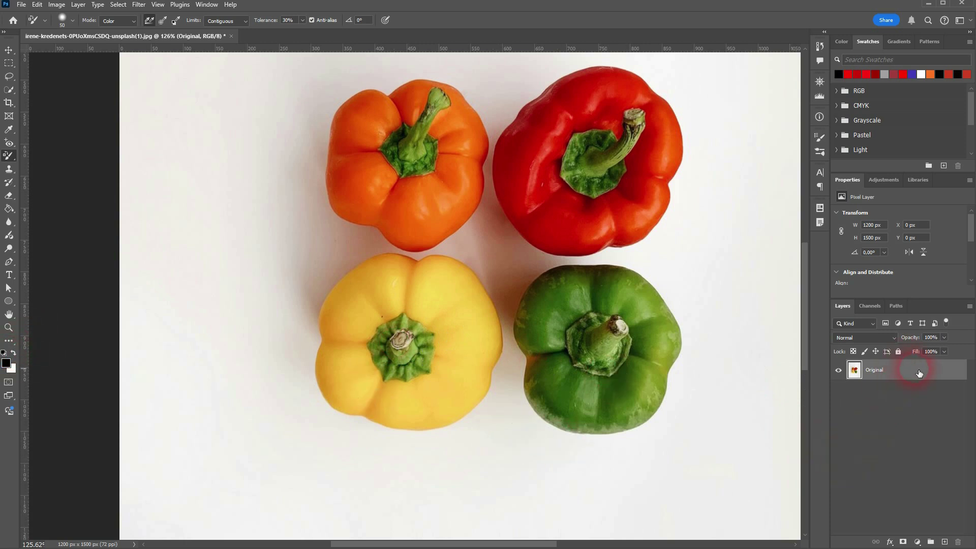
key(ctrl+j)
alt+click(478, 366)
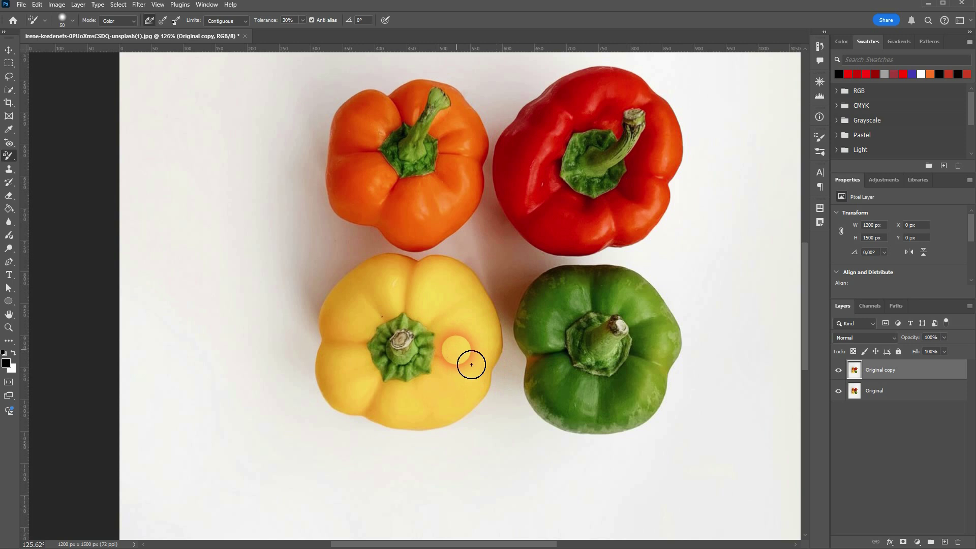
Step: Set the foreground color to e83636 and choose Color as the replacement mode for the duplicated pepper layer
click(6, 363)
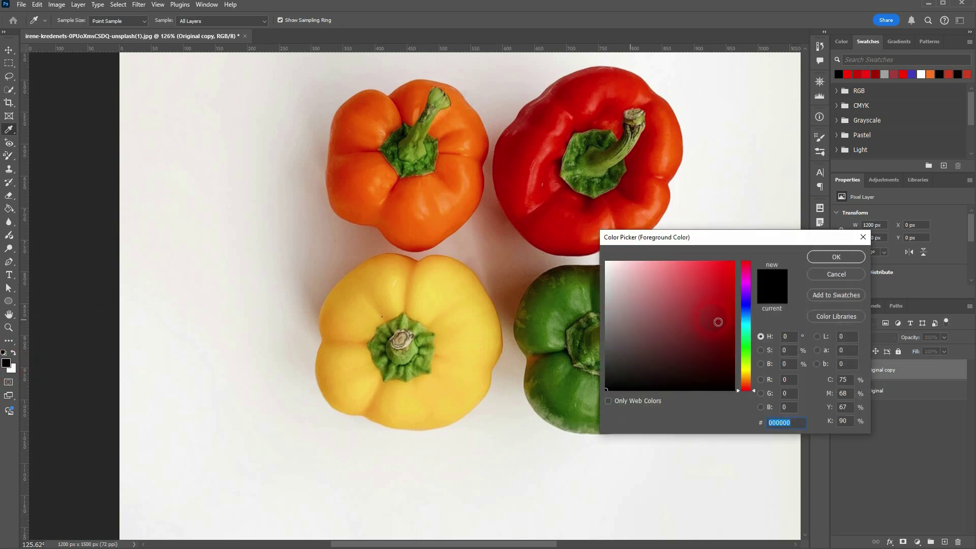
click(837, 257)
click(135, 24)
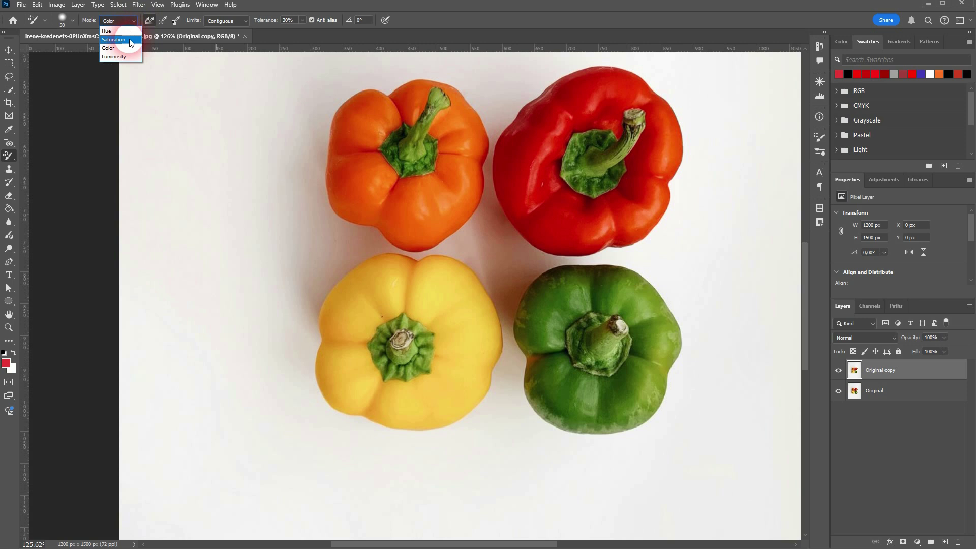
click(130, 50)
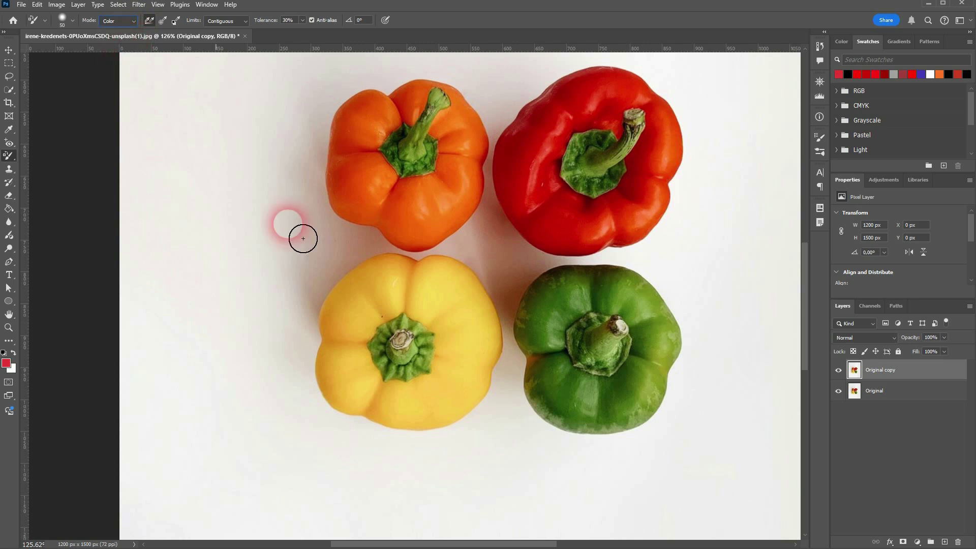